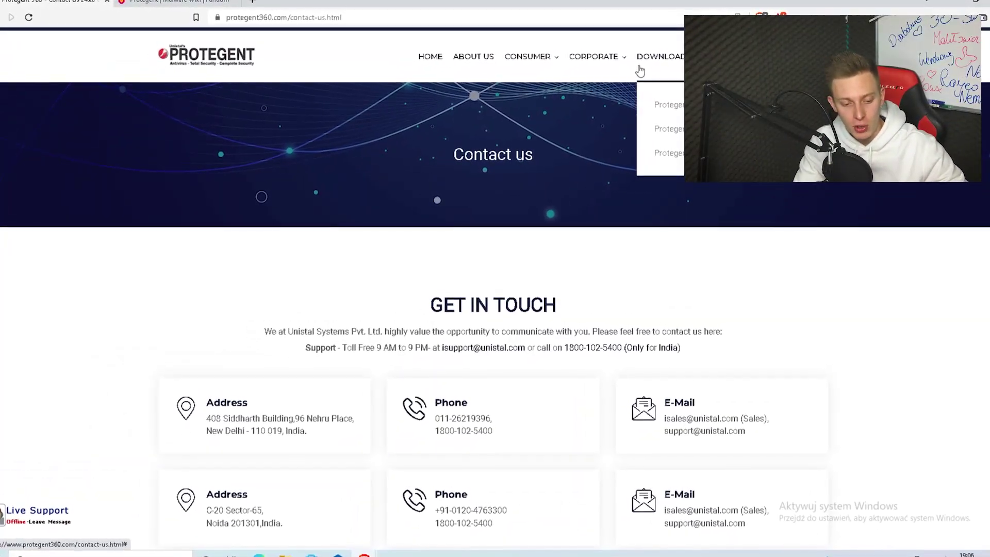
# Step: On the Protegent Antivirus demo download form, enter a name and an e-mail address
pyautogui.click(665, 114)
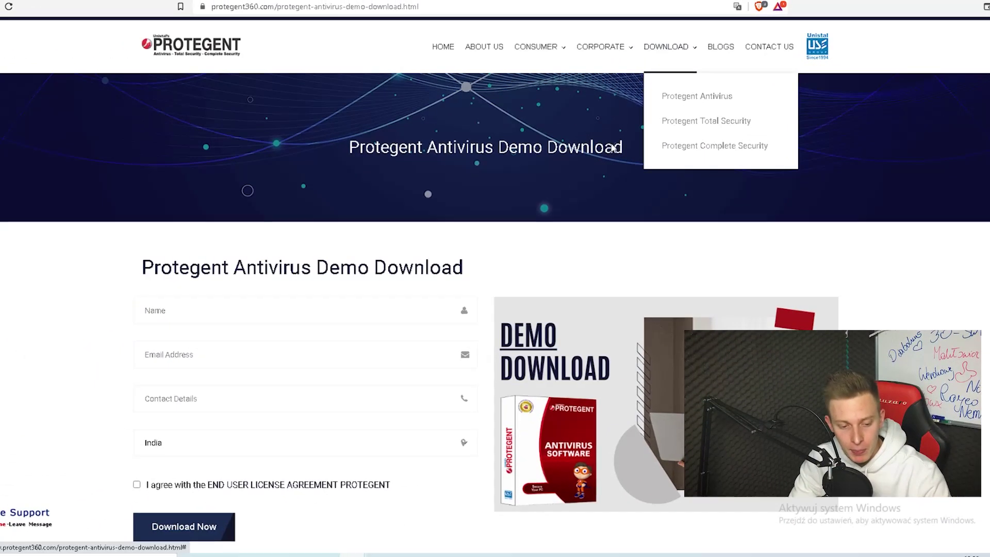
pyautogui.scroll(-4, 400, 209)
pyautogui.click(381, 88)
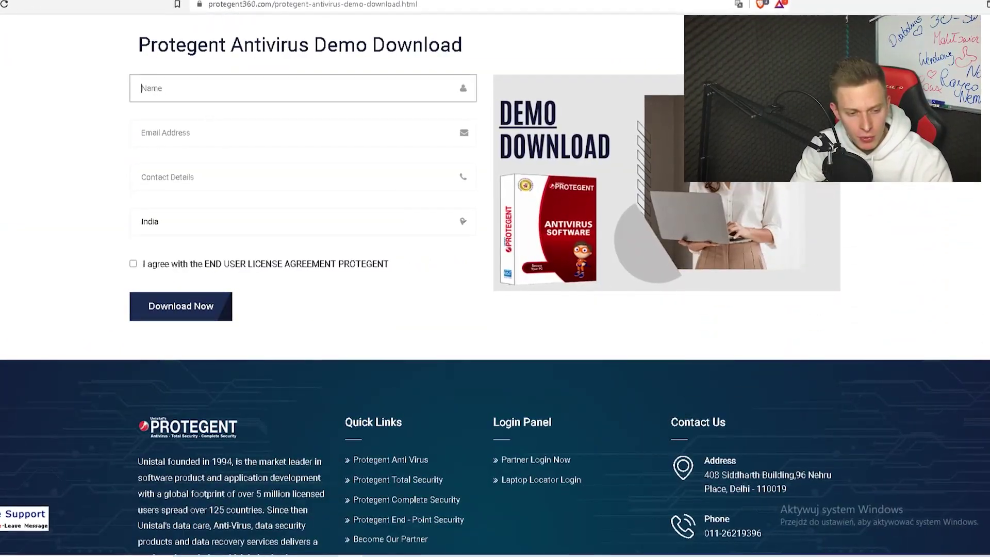
pyautogui.write('davinci')
pyautogui.press('Tab')
pyautogui.press('Tab')
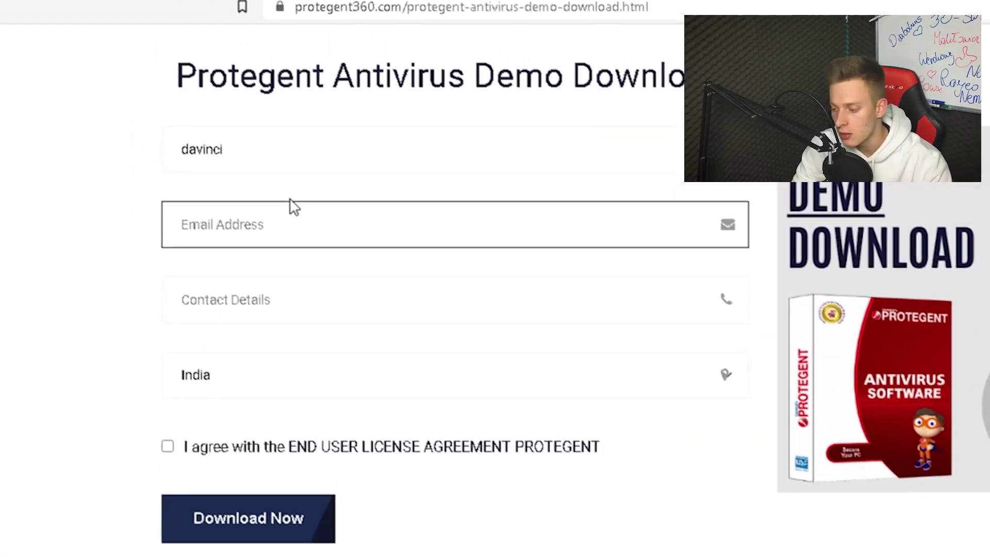
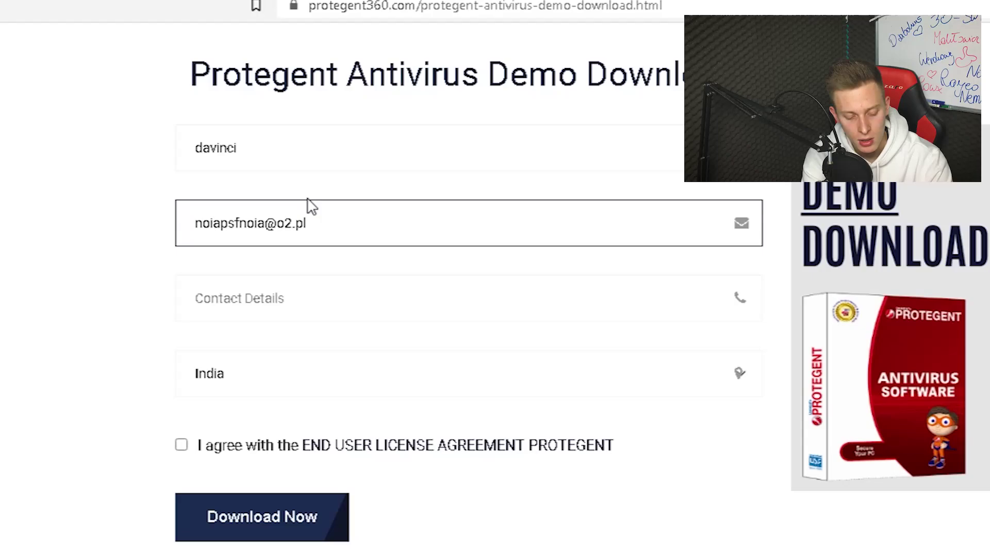
pyautogui.hotkey('ctrl', 'a')
pyautogui.press('Tab')
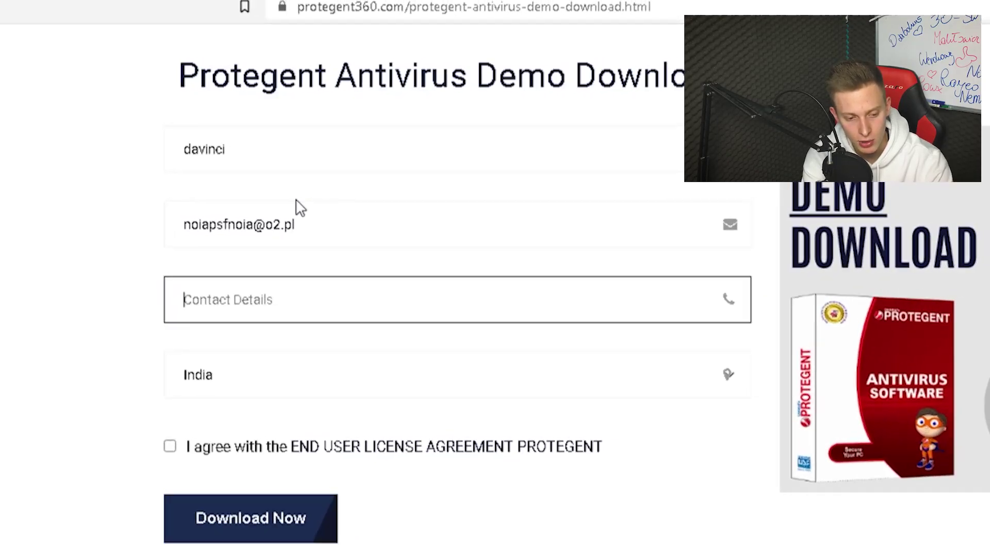
# Step: Keep India as the country, accept the EULA and submit the form with Download Now
pyautogui.click(186, 375)
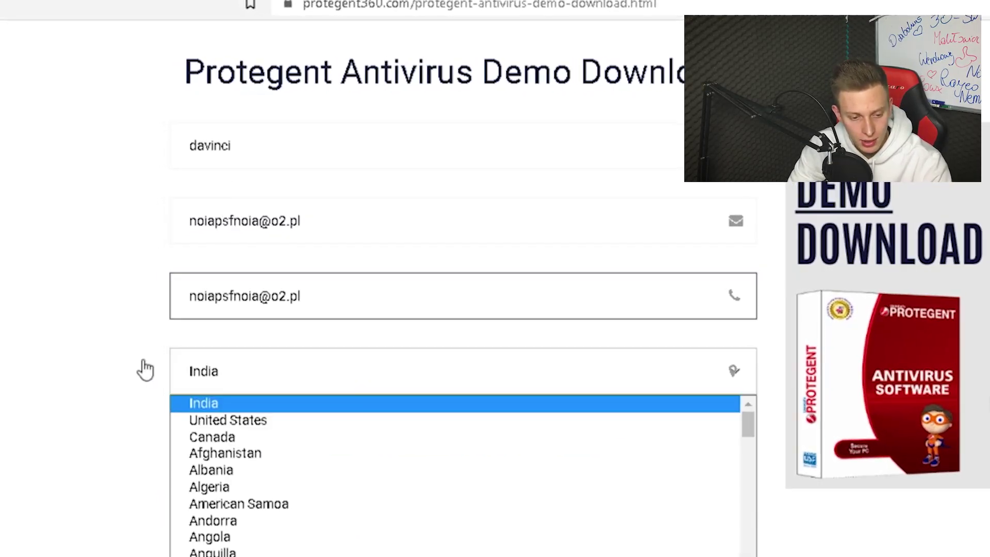
pyautogui.click(139, 368)
pyautogui.click(172, 443)
pyautogui.click(267, 513)
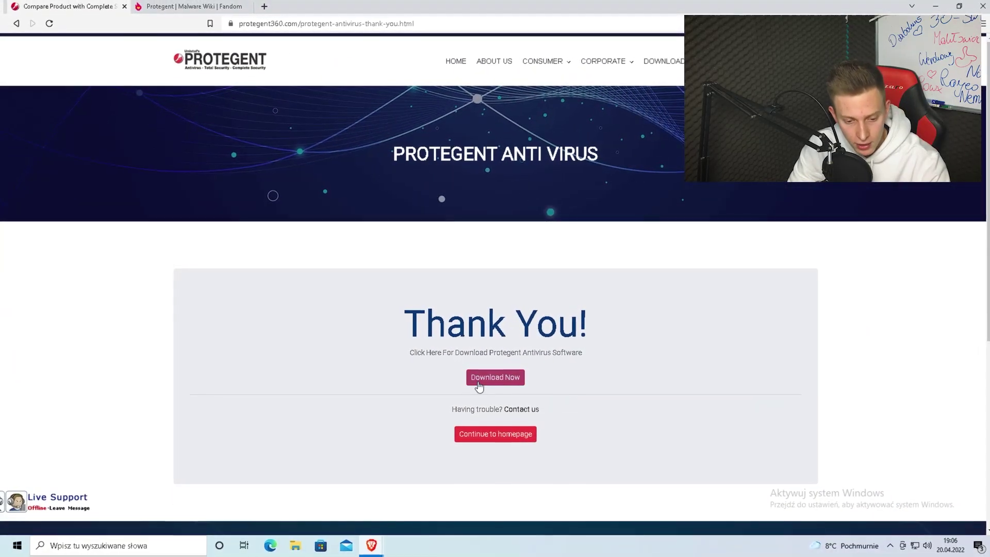
# Step: Download the PAVSetup.exe installer and save it to the Pobrane downloads folder
pyautogui.click(479, 381)
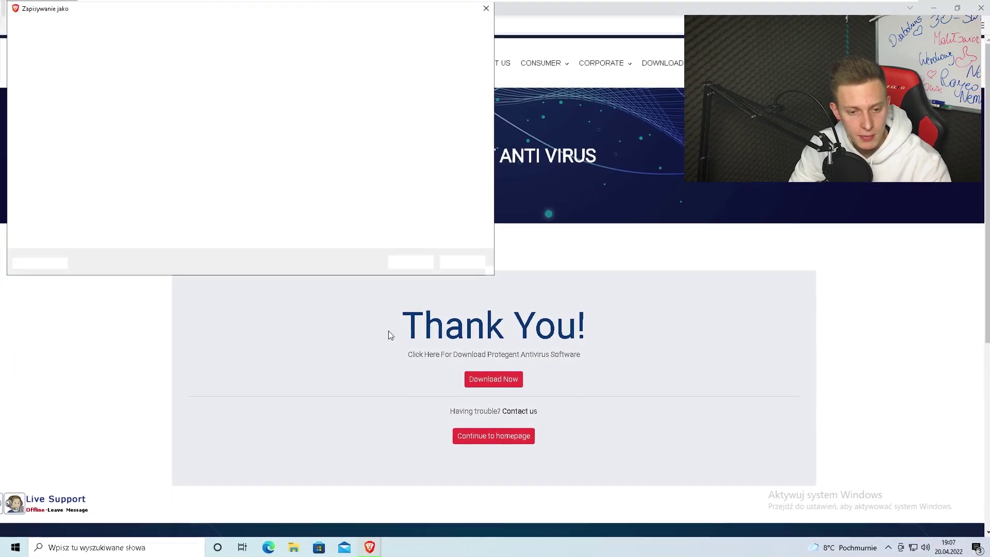
pyautogui.click(411, 262)
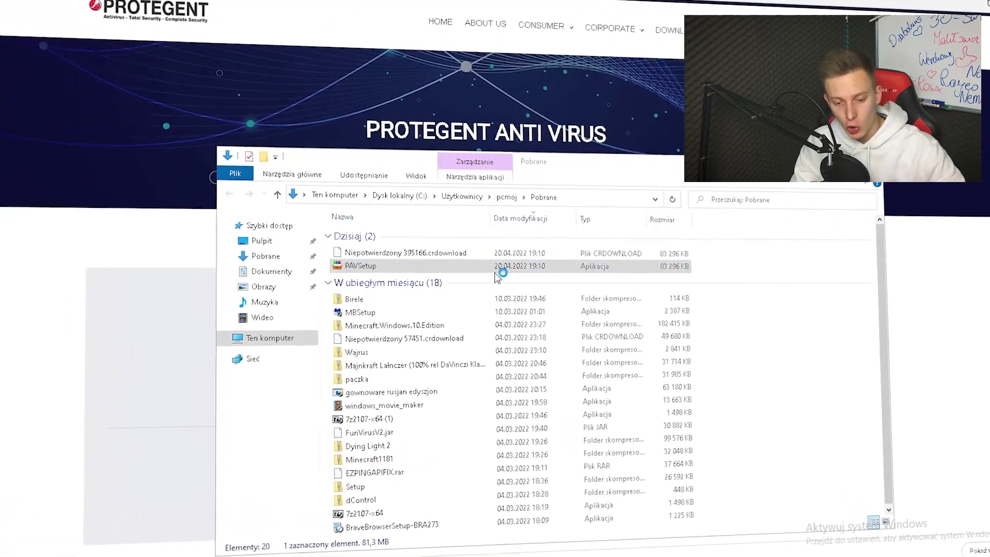
# Step: Run PAVSetup.exe from the Downloads folder to reach the setup's license agreement
pyautogui.click(494, 274)
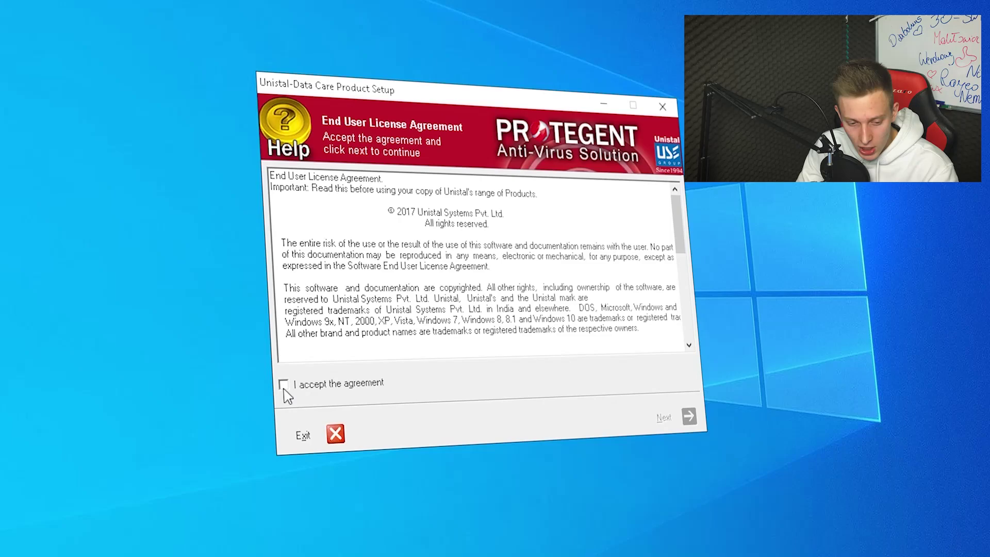
# Step: Accept the license and install Crash Proof and Protegent Anti-Virus with daily image updates
pyautogui.click(687, 419)
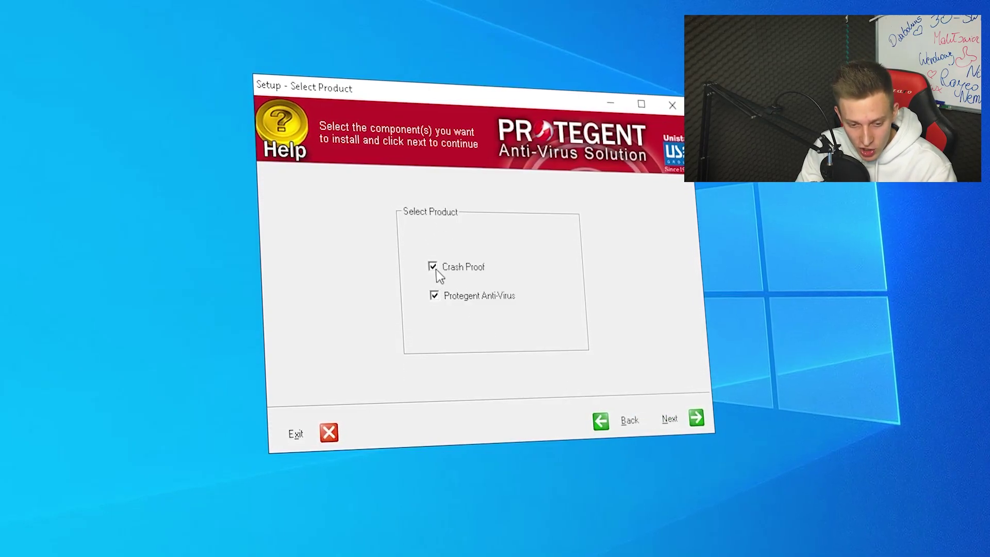
pyautogui.click(706, 426)
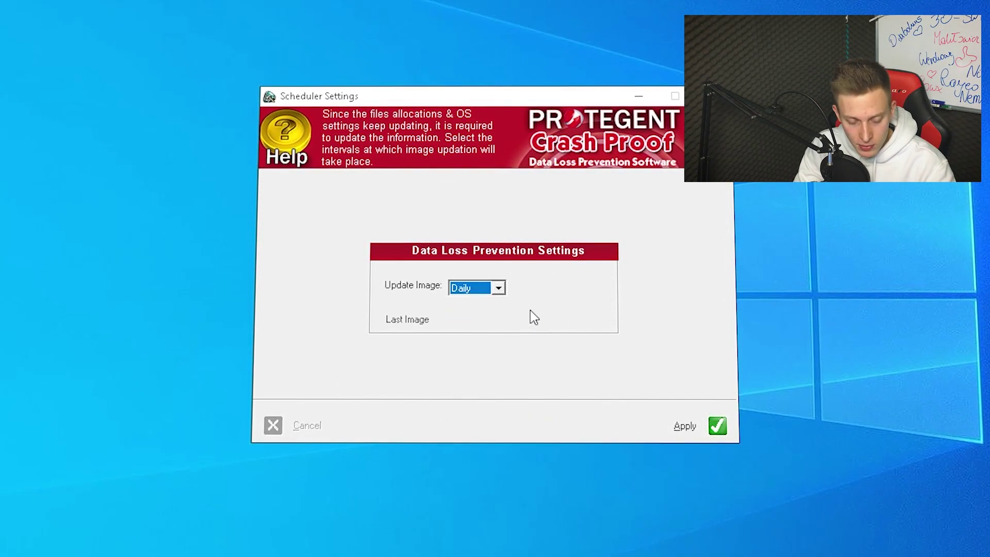
pyautogui.click(686, 426)
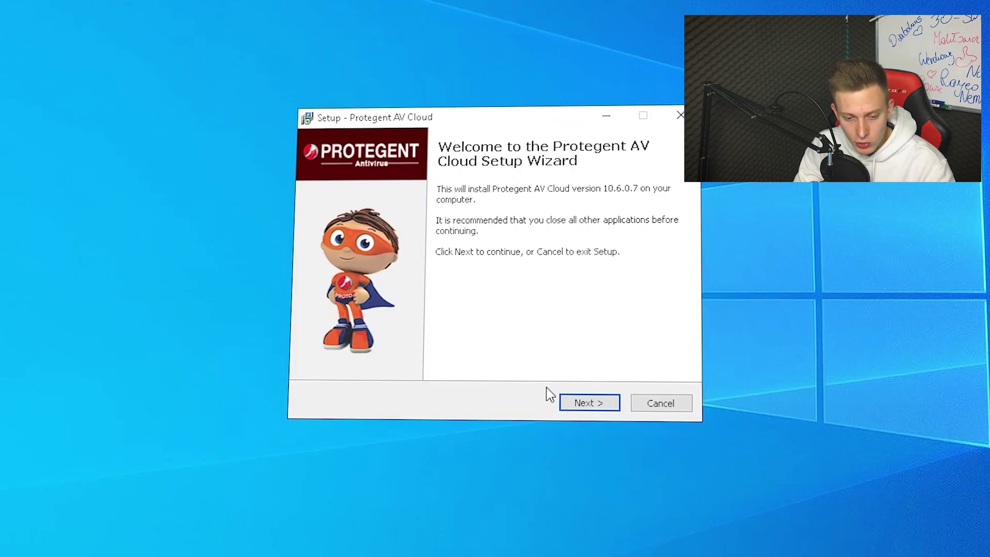
# Step: Install Protegent AV Cloud 10.6.0.7 to the default C:\Program Files (x86) folder and Start Menu folder
pyautogui.click(572, 404)
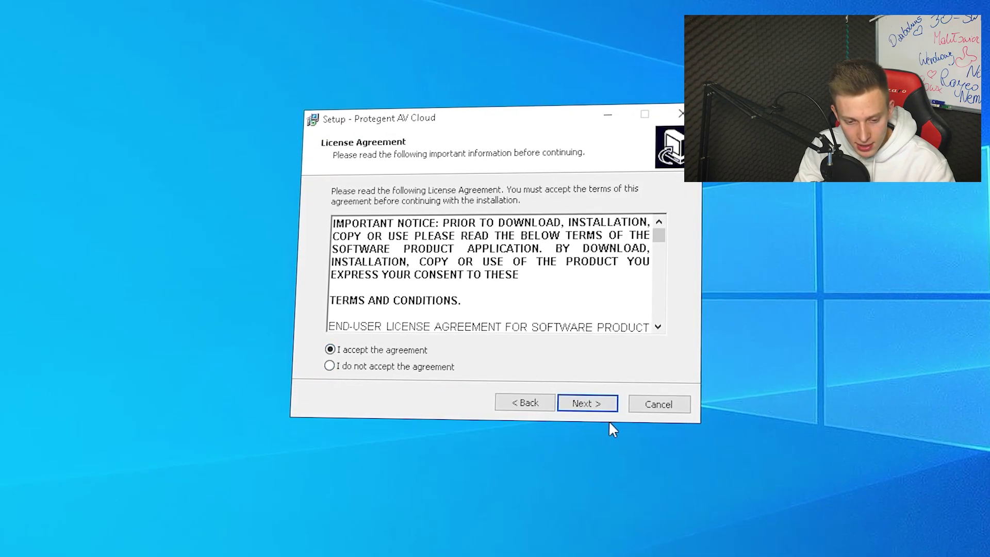
pyautogui.click(596, 410)
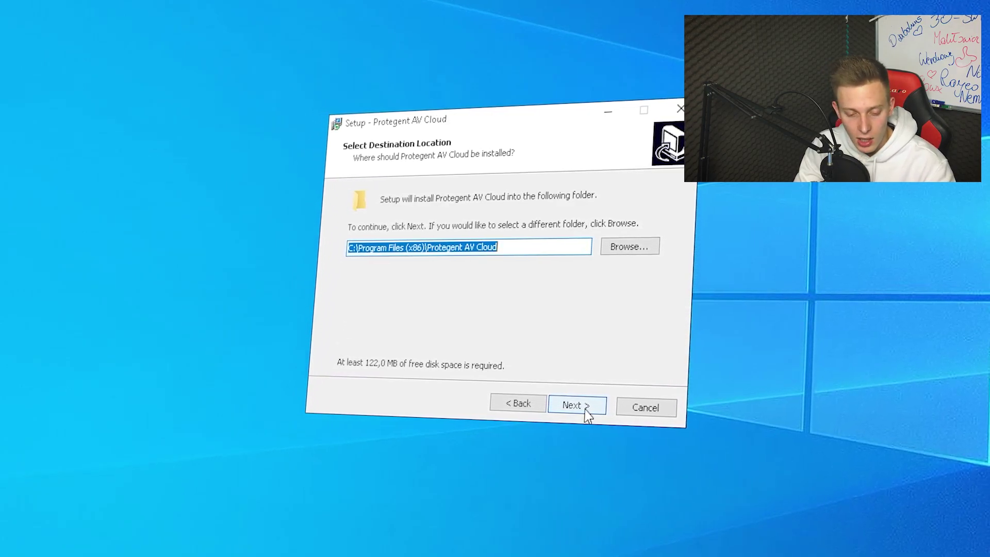
pyautogui.click(516, 403)
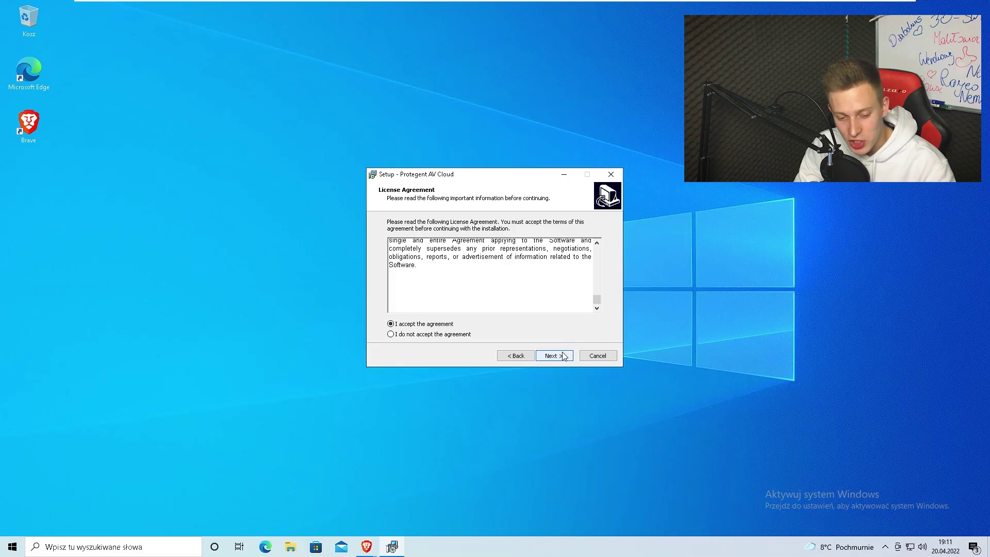
pyautogui.click(564, 356)
pyautogui.click(560, 357)
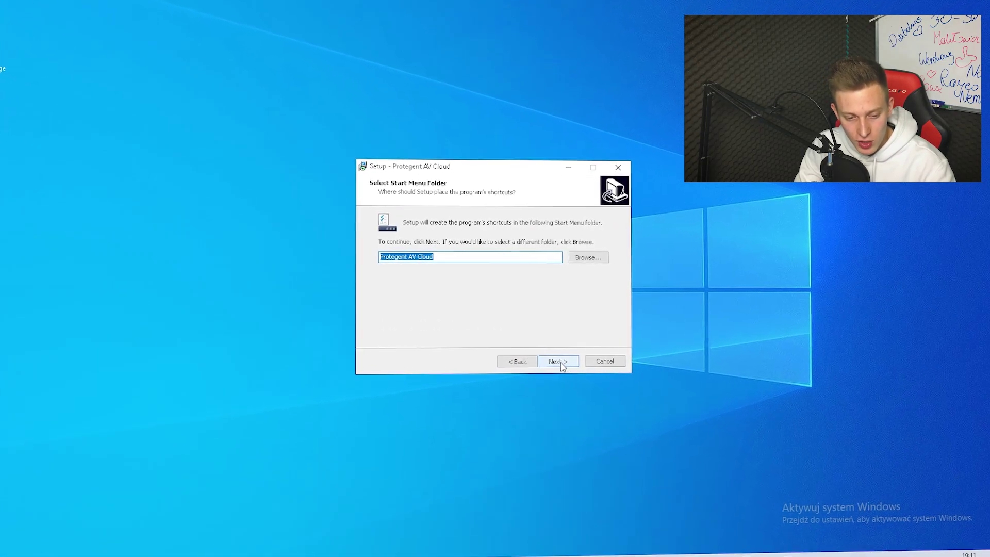
pyautogui.click(559, 362)
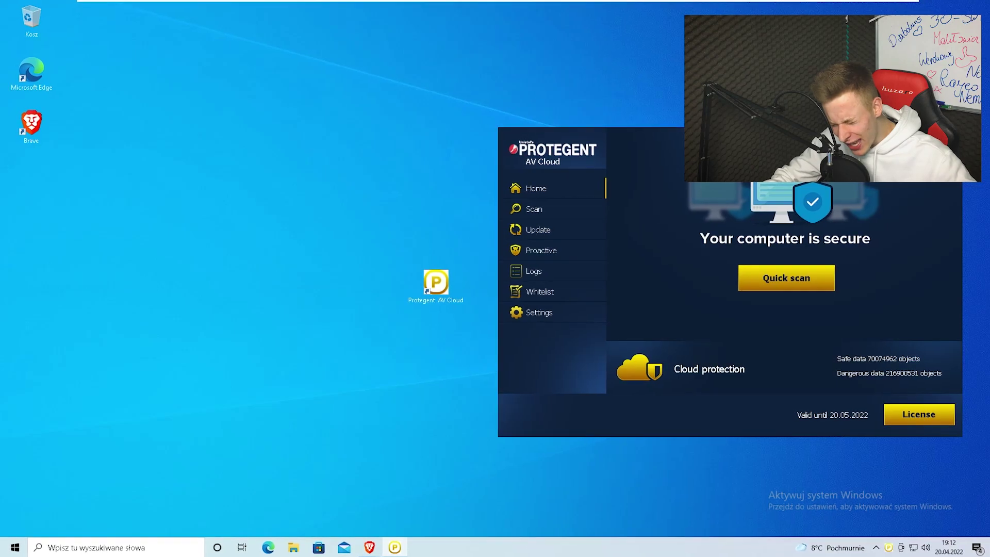
# Step: Cancel the empty license registration form and go to the Scan page listing scan types
pyautogui.moveTo(692, 148); pyautogui.dragTo(385, 100)
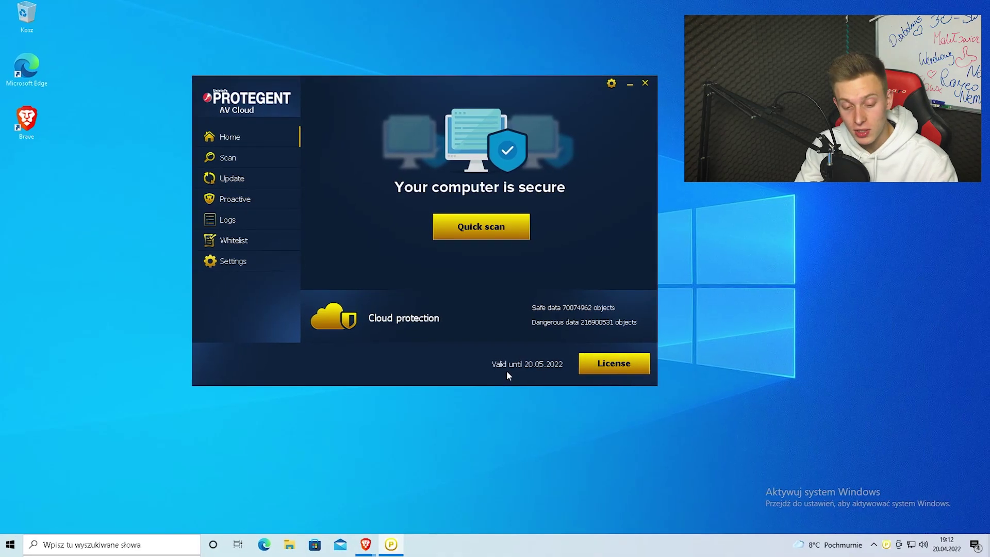
pyautogui.click(593, 367)
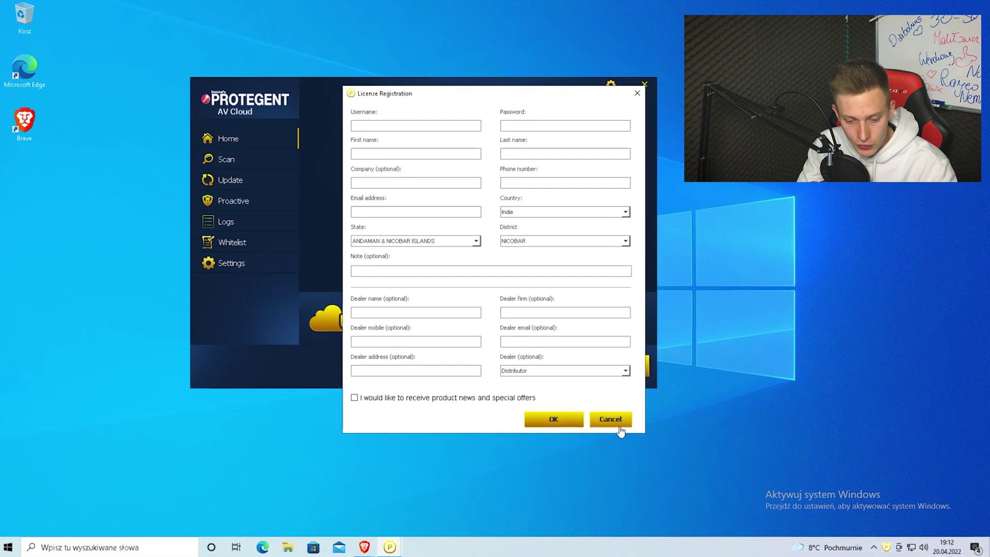
pyautogui.click(566, 422)
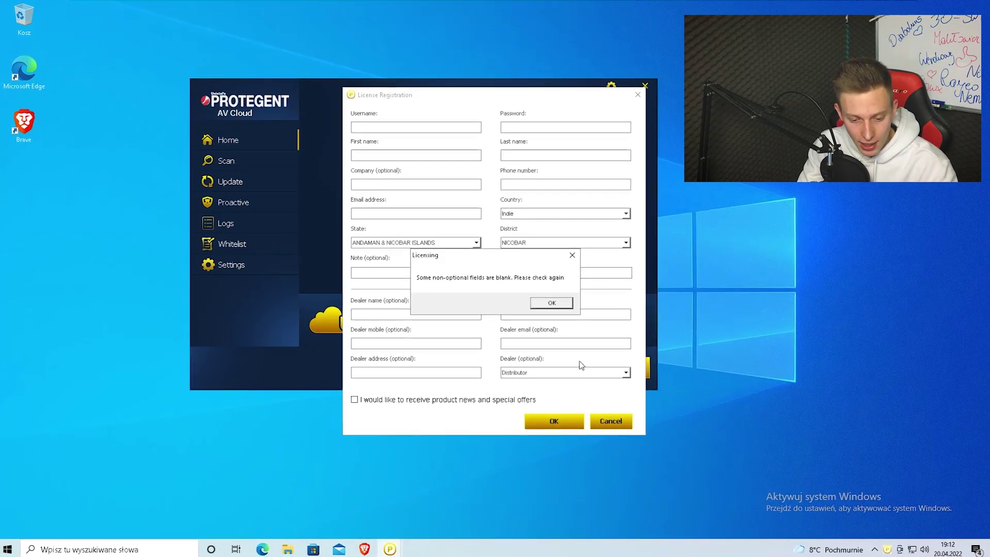
pyautogui.press('Return')
pyautogui.click(605, 420)
pyautogui.click(242, 159)
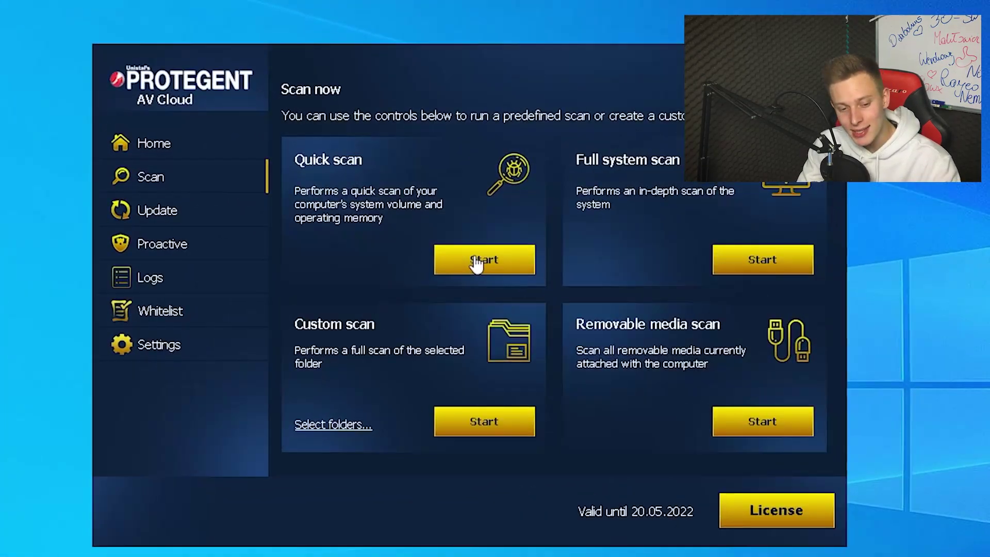
# Step: Run a Quick scan, then drag the Protegent window right to uncover the desktop archives
pyautogui.click(434, 209)
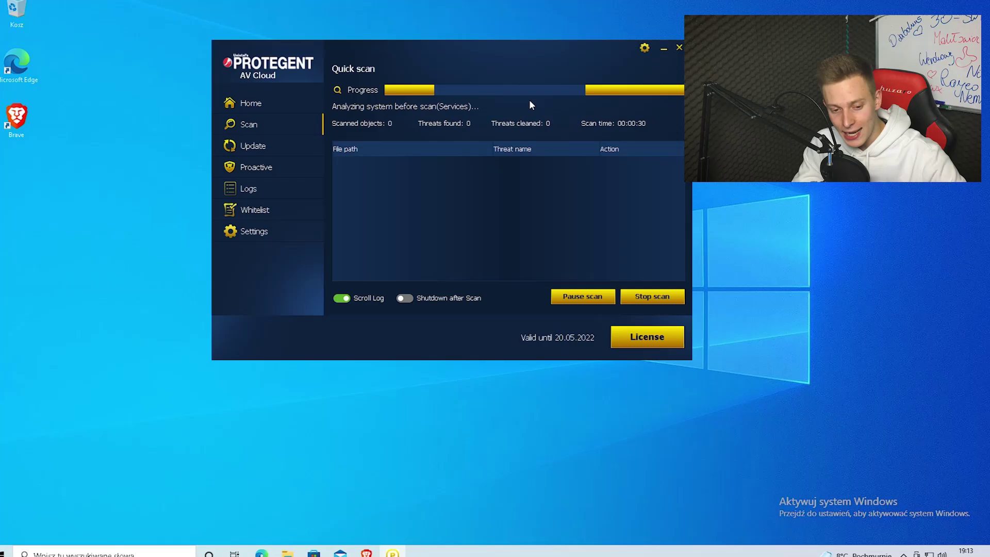
pyautogui.moveTo(415, 52); pyautogui.dragTo(357, 68)
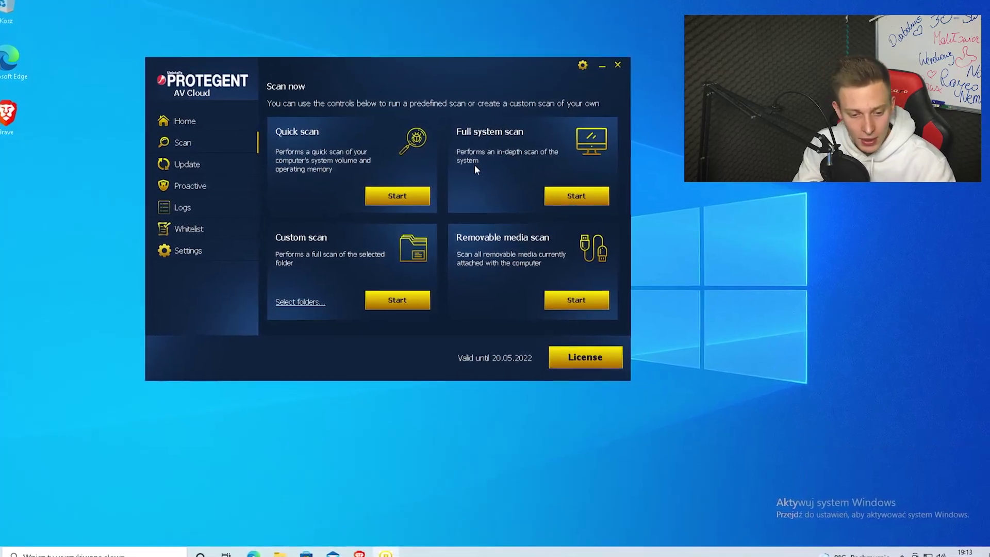
pyautogui.moveTo(287, 66); pyautogui.dragTo(495, 60)
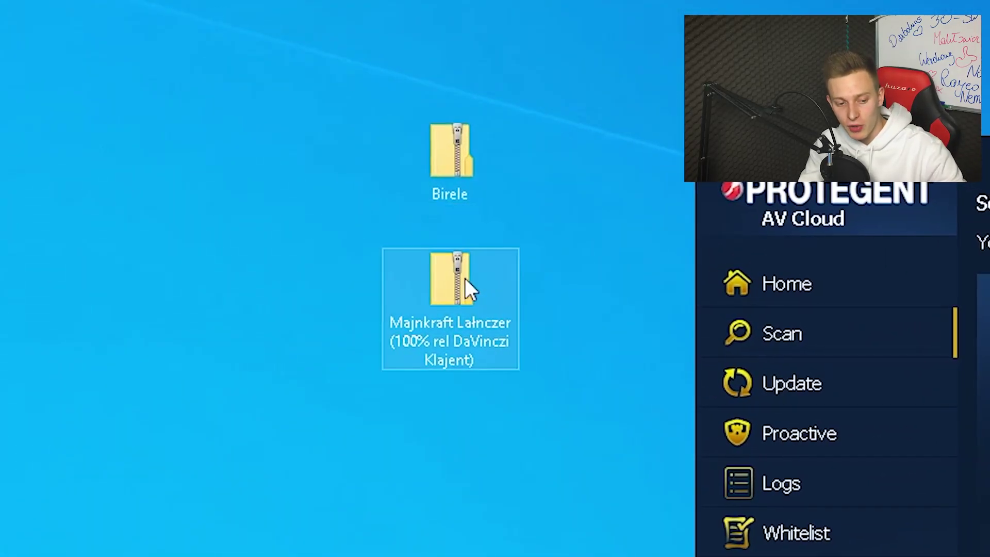
# Step: Extract the Majnkraft Lałnczer launcher from its zip to the desktop with 7-Zip, then close 7-Zip
pyautogui.doubleClick(467, 289)
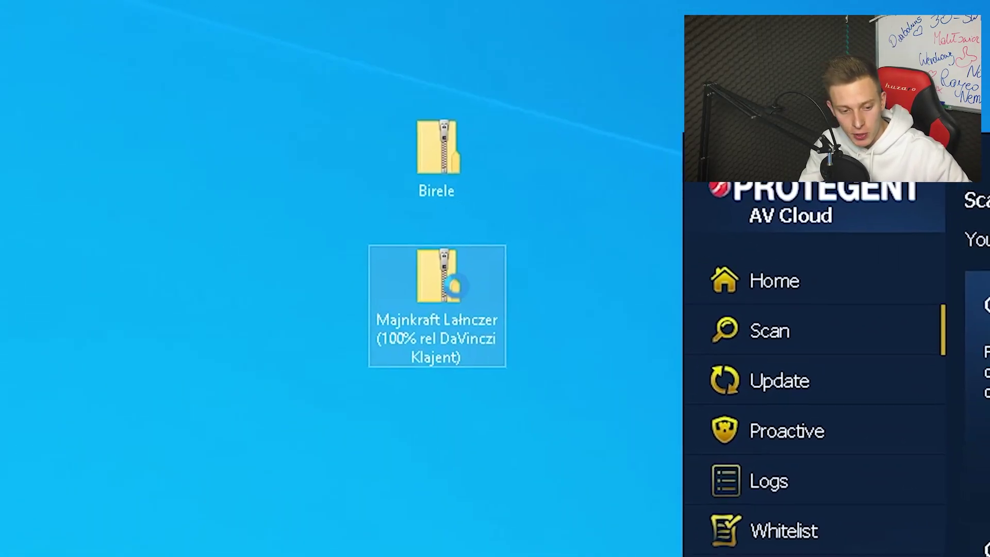
pyautogui.rightClick(453, 285)
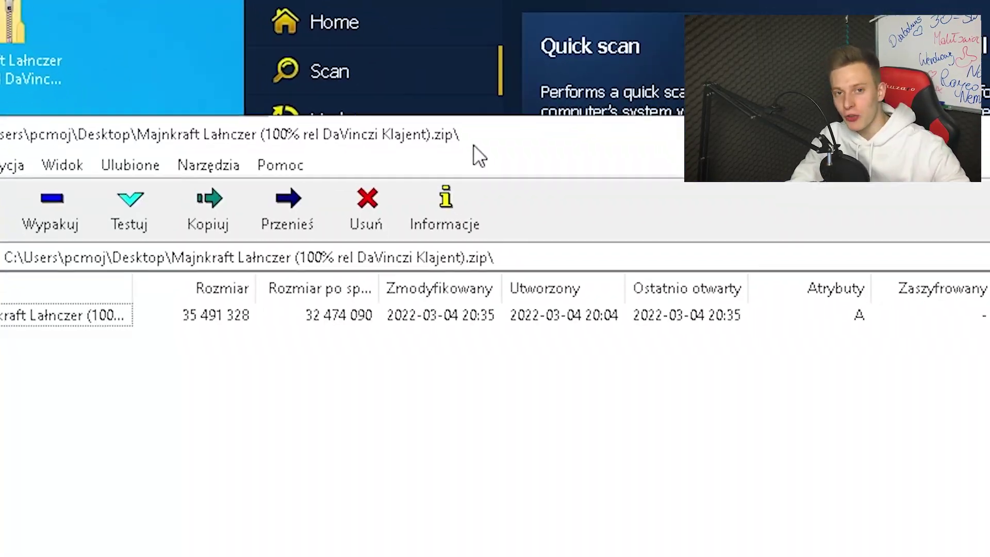
pyautogui.doubleClick(51, 315)
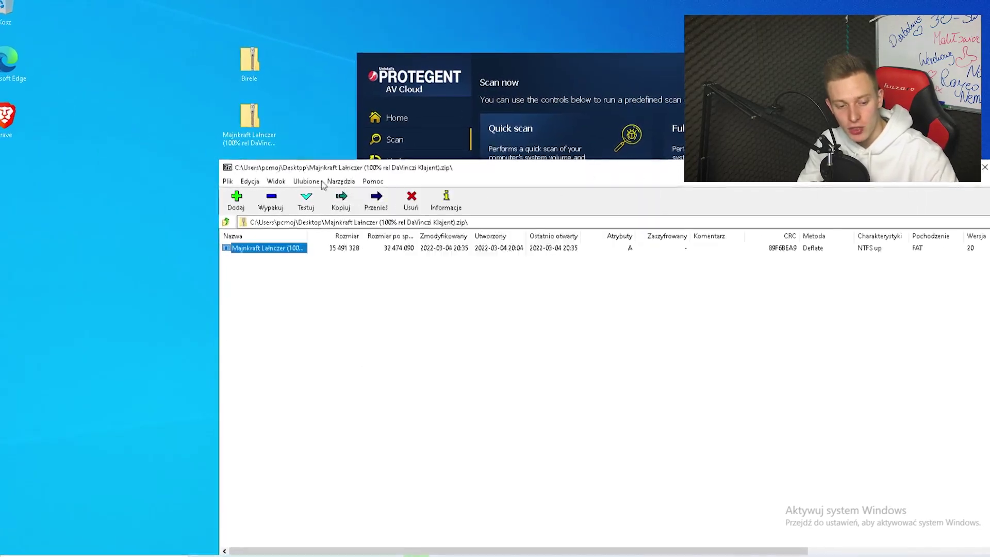
pyautogui.click(985, 168)
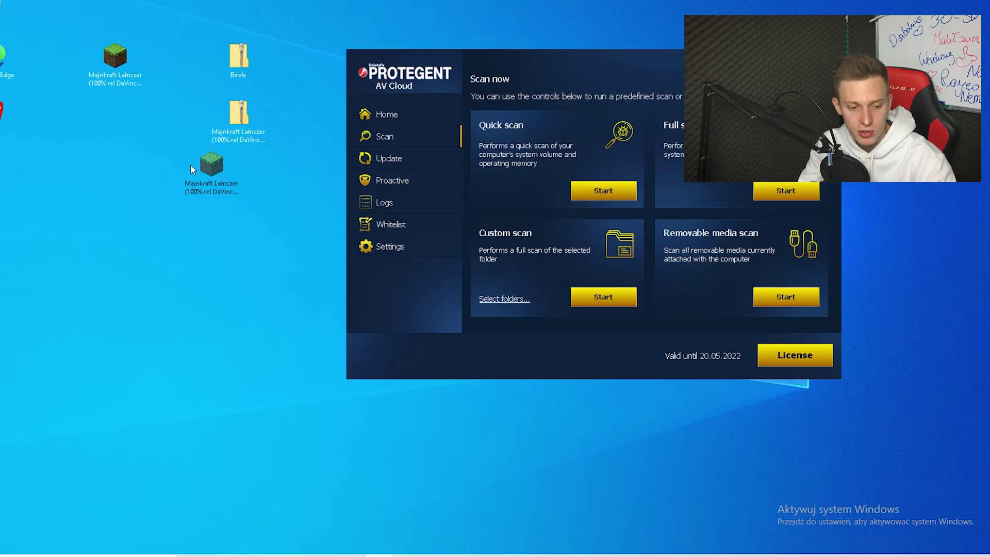
# Step: Scan the extracted launcher file with Protegent Antivirus Cloud from its context menu
pyautogui.moveTo(190, 169); pyautogui.dragTo(166, 193)
pyautogui.rightClick(239, 172)
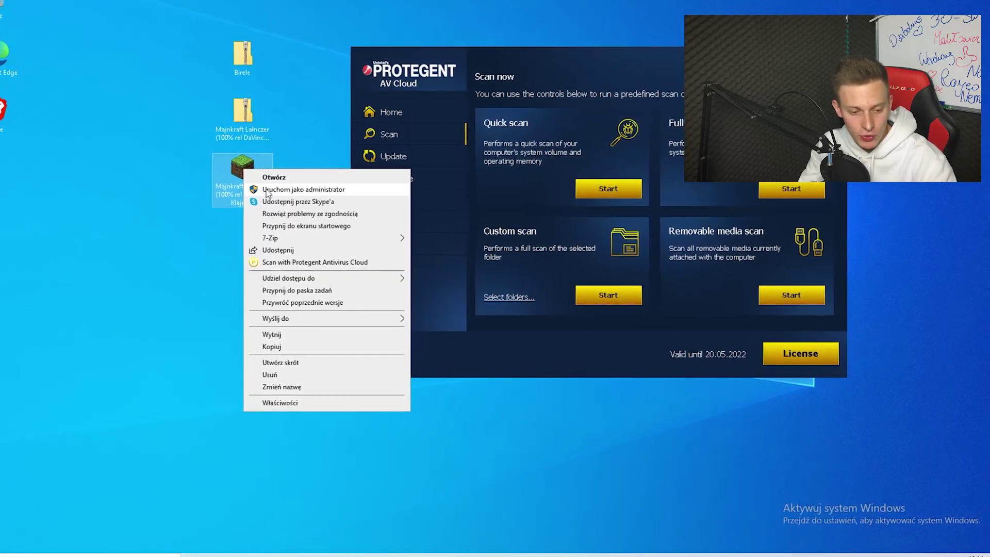
pyautogui.click(274, 263)
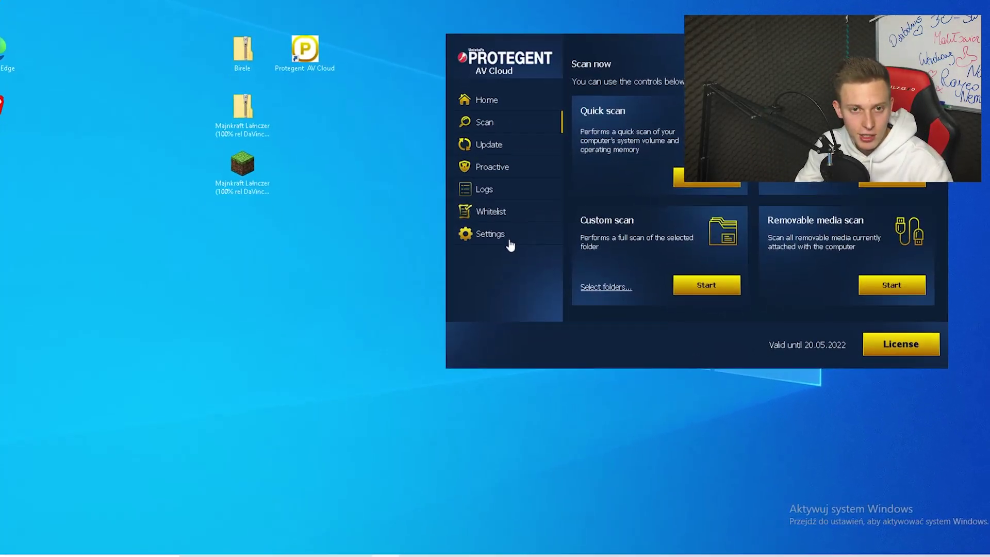
# Step: Browse the custom scan folders down to C: > Users > Desktop, then close the list
pyautogui.click(687, 292)
pyautogui.click(183, 150)
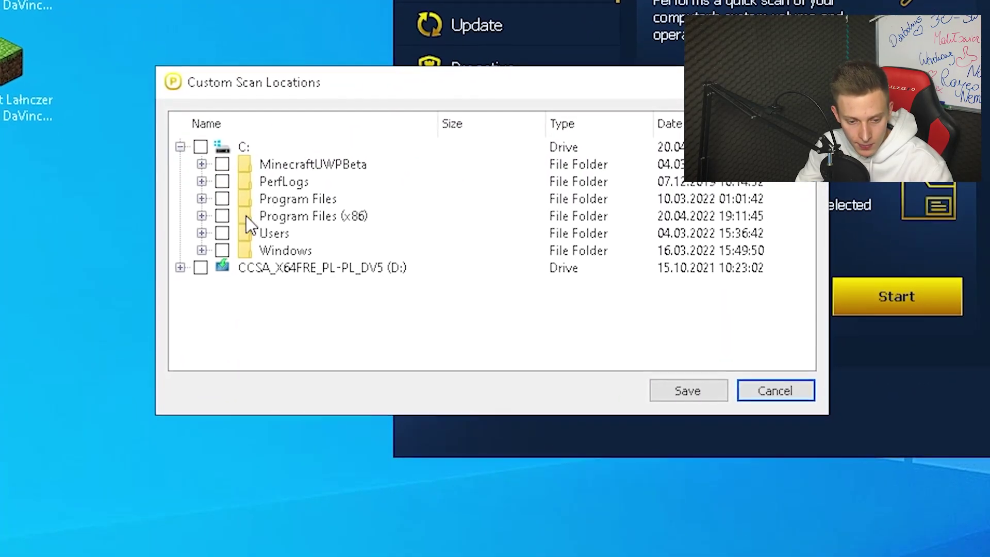
pyautogui.click(201, 234)
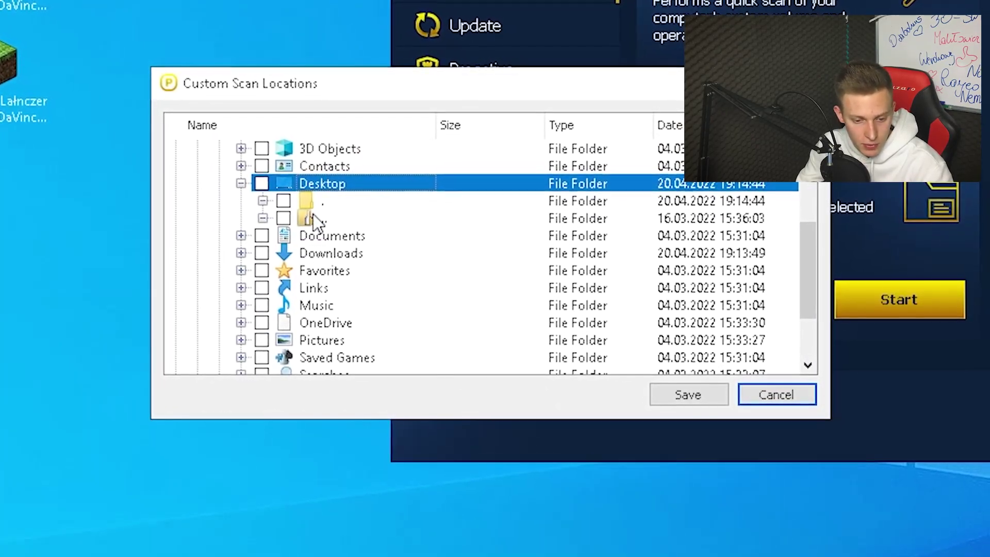
pyautogui.click(313, 216)
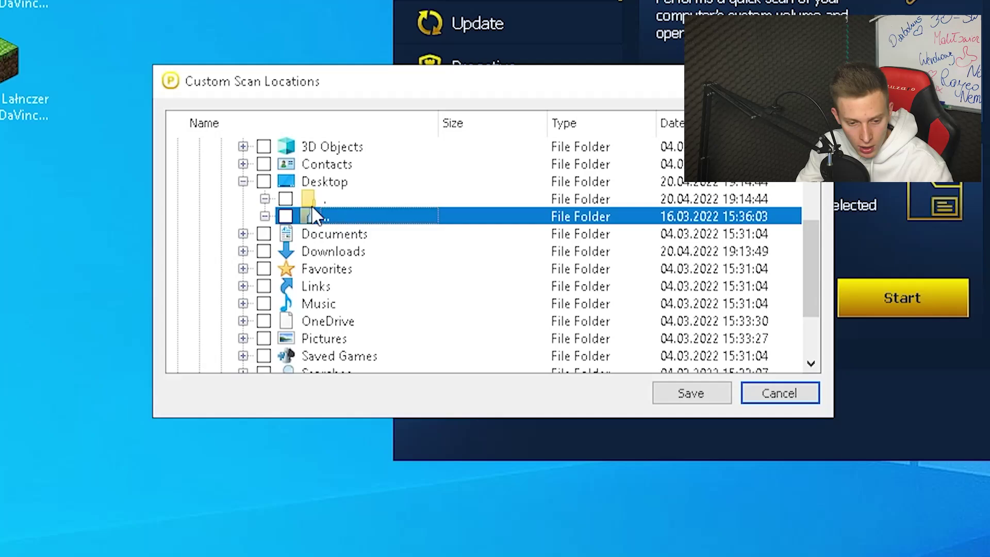
pyautogui.click(318, 200)
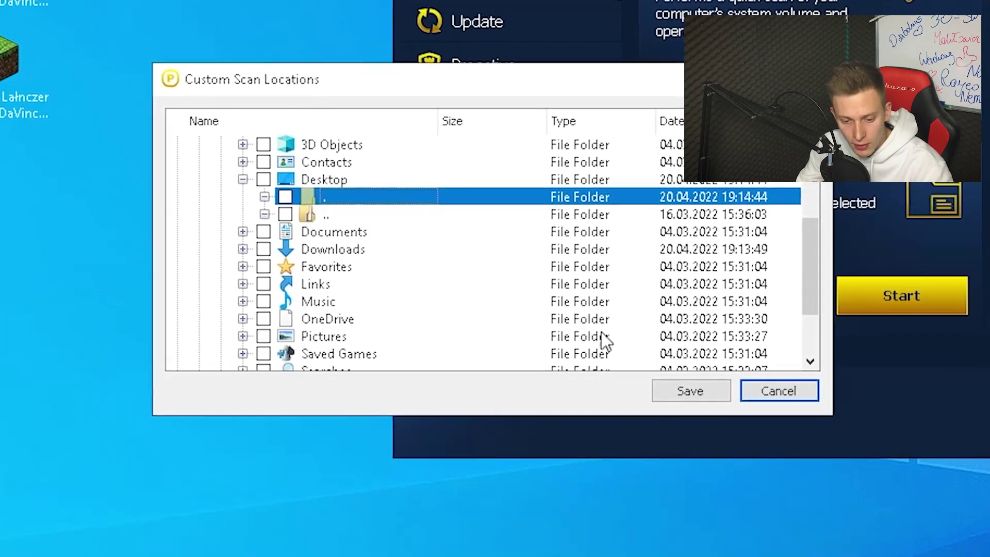
pyautogui.click(783, 392)
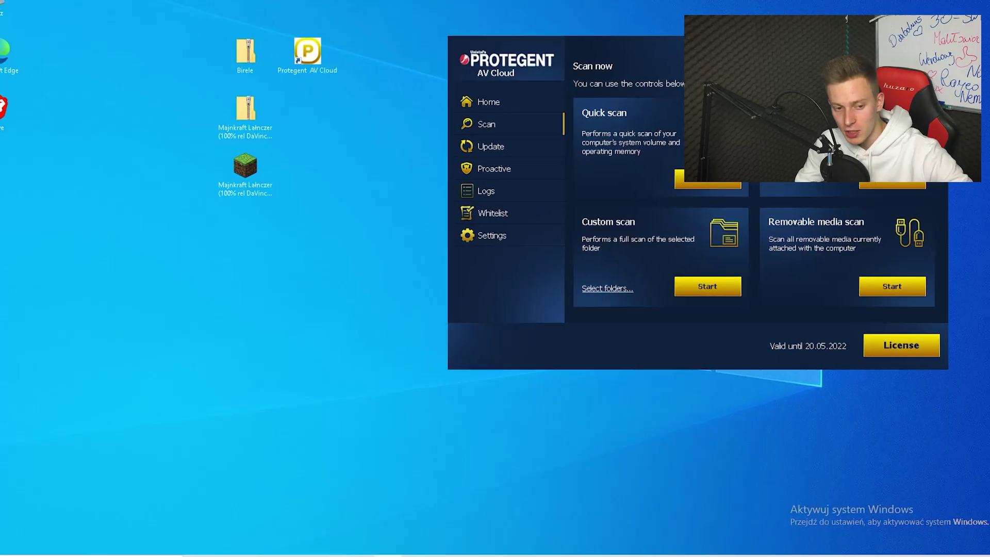
pyautogui.hotkey('ctrl', 'm')
# Step: Select Snapshot 1 in the Snapshot Manager and delete it
pyautogui.click(344, 215)
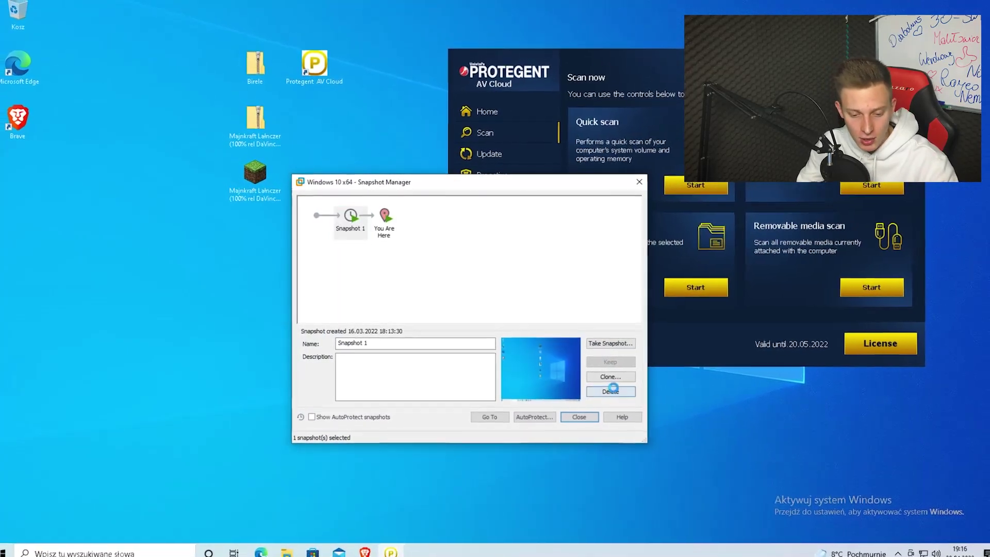
pyautogui.click(613, 394)
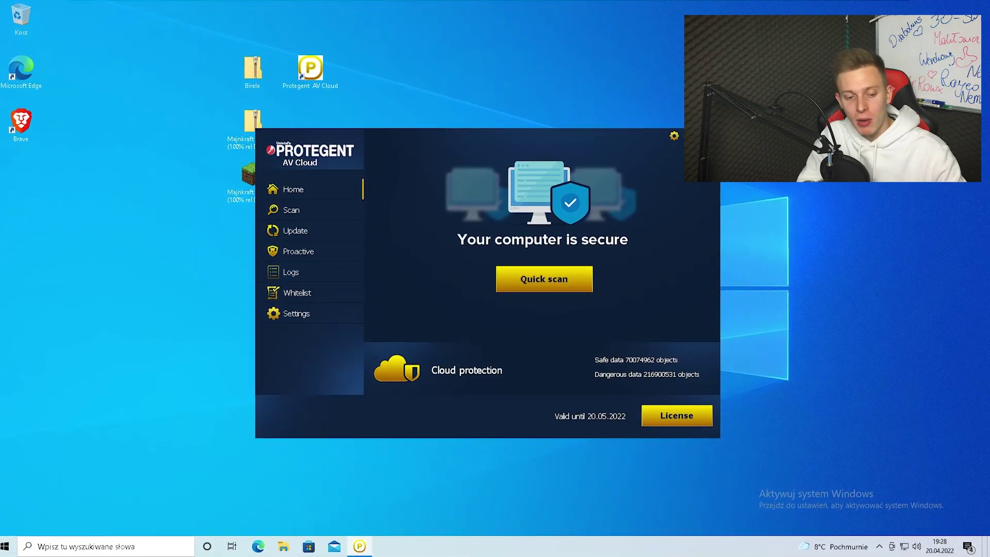
# Step: Run the Majnkraft Lałnczer launcher as administrator and approve the UAC prompt with Tak
pyautogui.moveTo(338, 150); pyautogui.dragTo(559, 110)
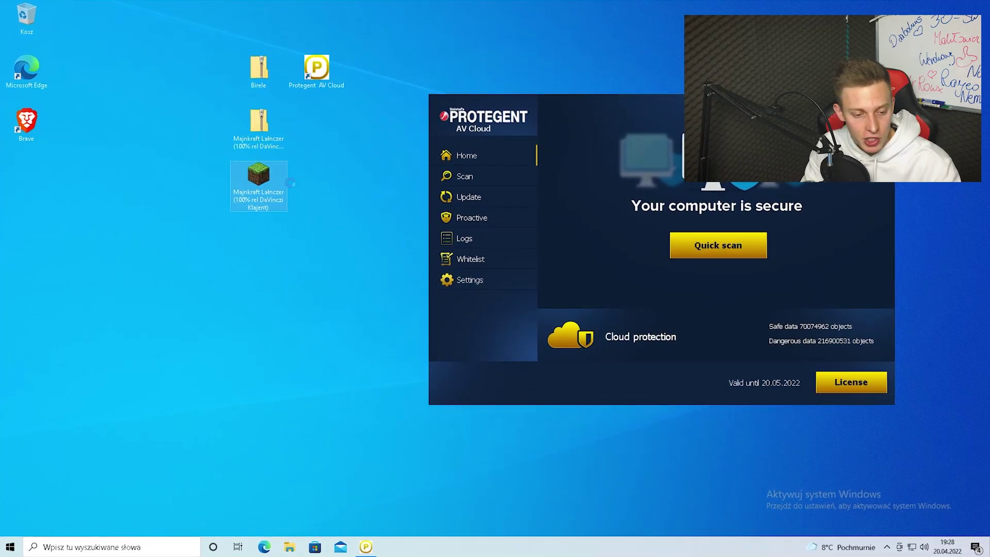
pyautogui.rightClick(260, 180)
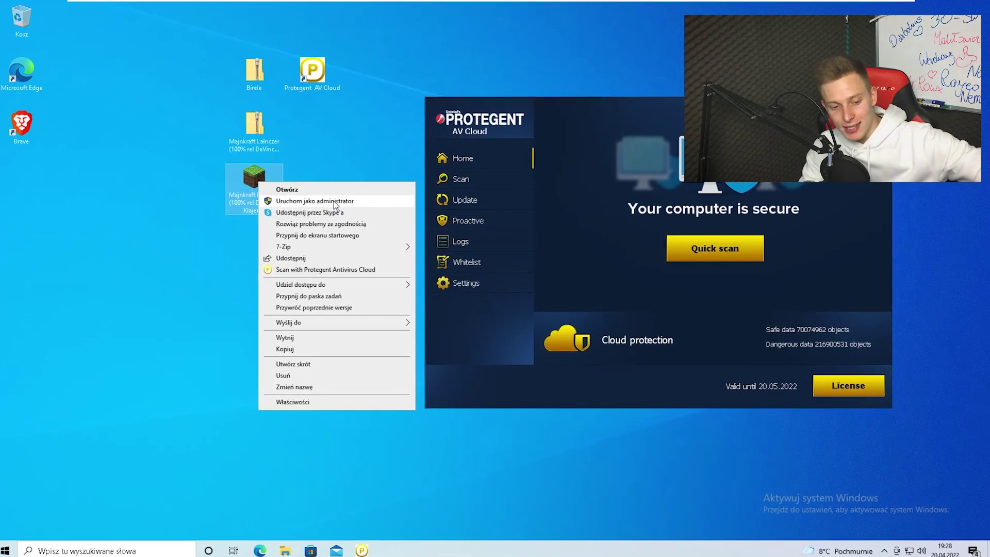
pyautogui.click(338, 203)
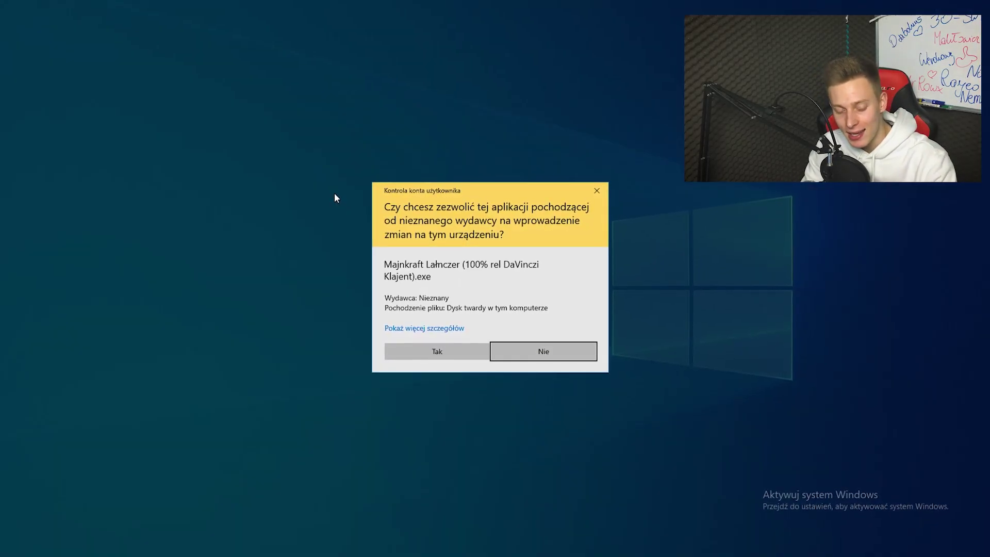
pyautogui.click(440, 352)
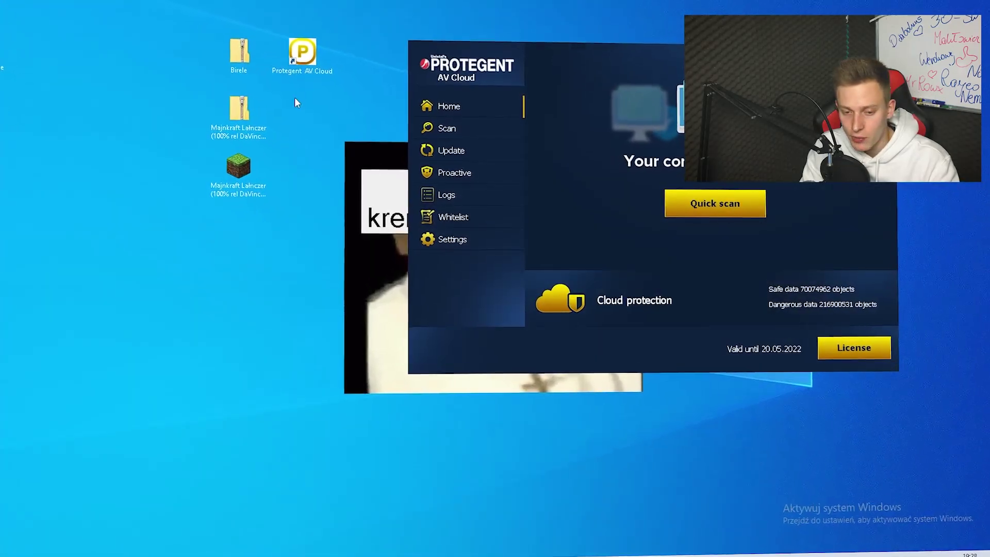
pyautogui.doubleClick(239, 110)
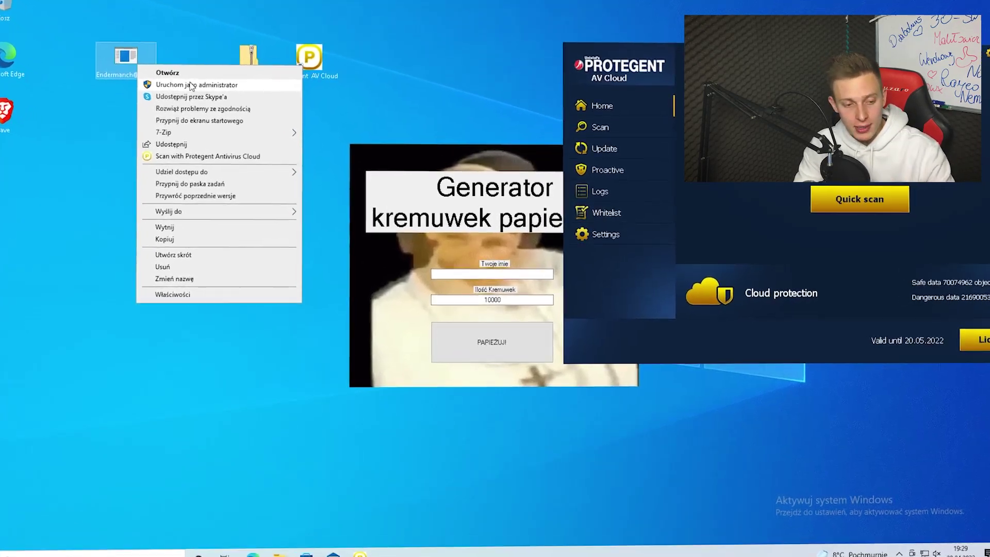
pyautogui.click(191, 85)
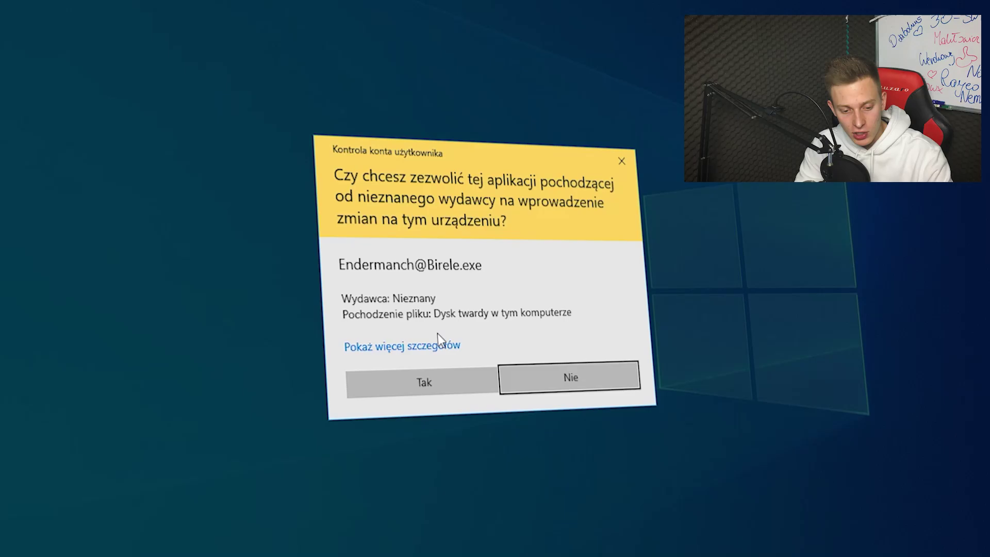